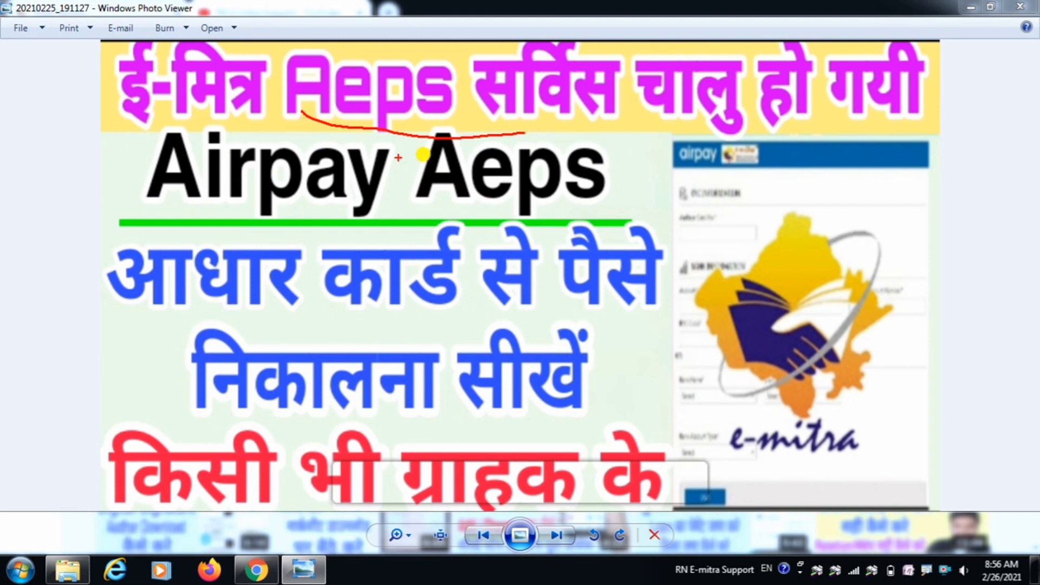
drag(291, 228, 454, 207)
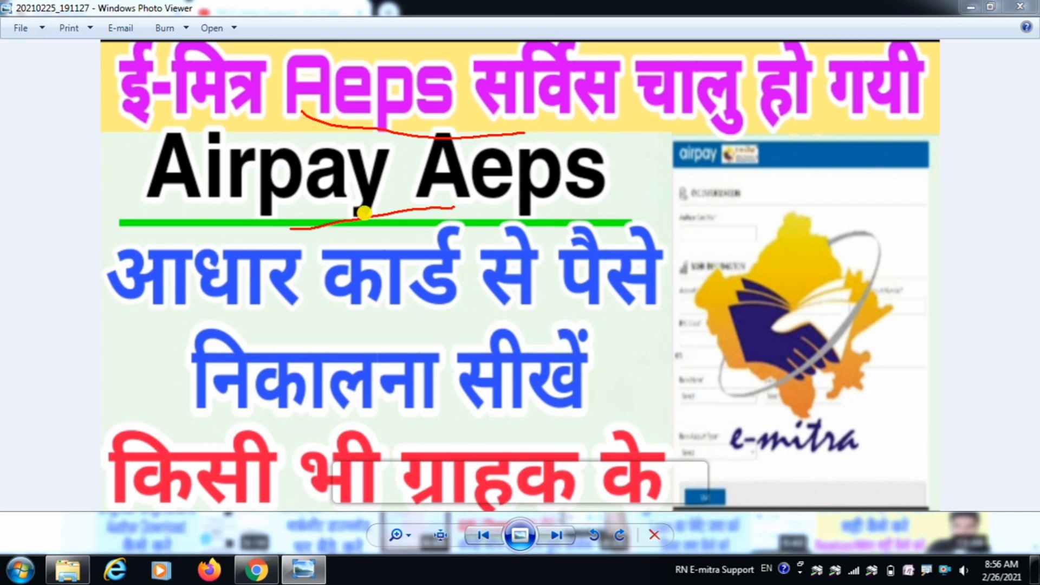
drag(338, 223, 478, 214)
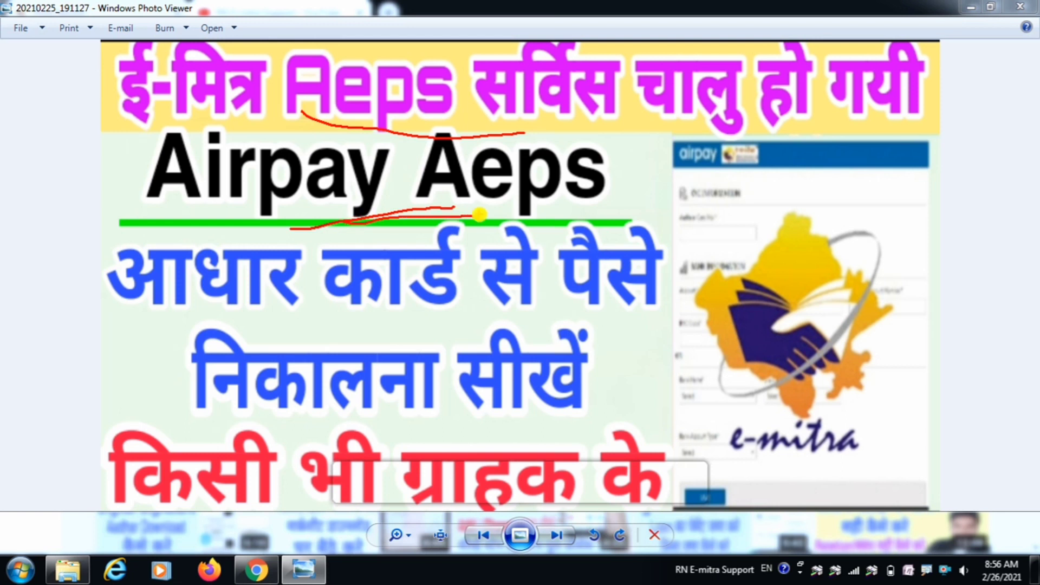
drag(374, 347, 493, 327)
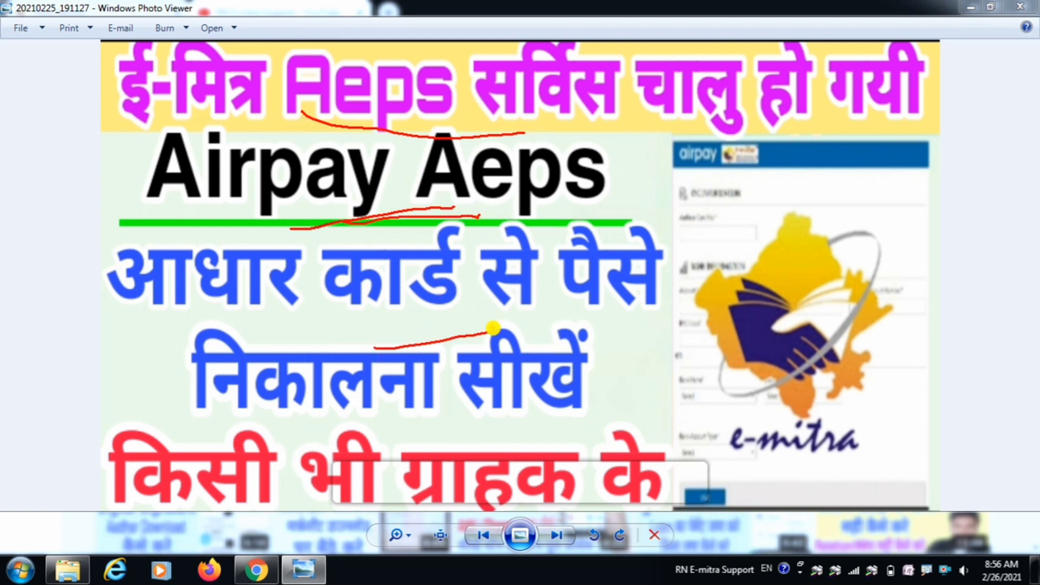
drag(413, 412, 565, 417)
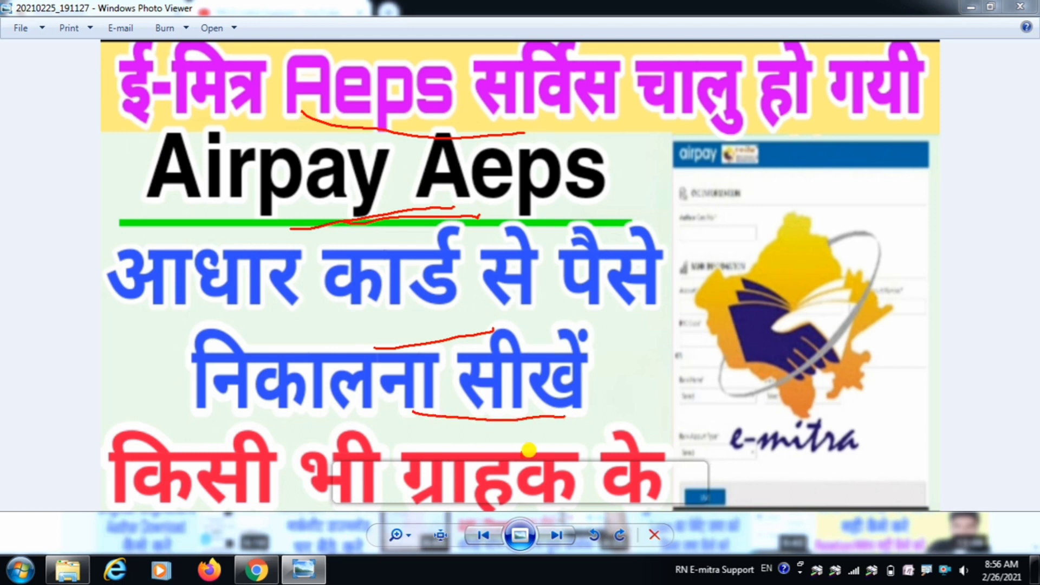
drag(391, 506, 605, 507)
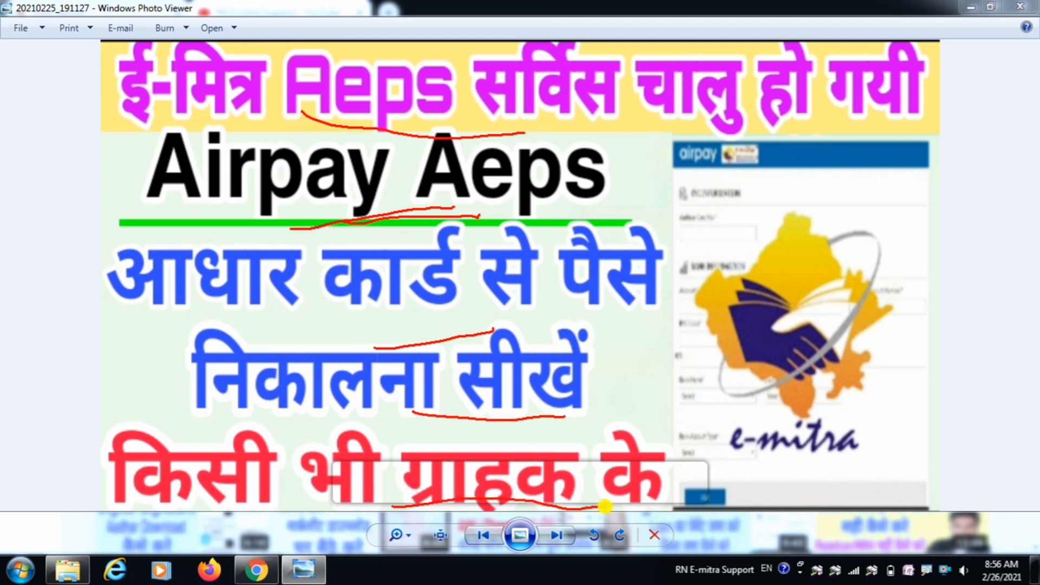
drag(369, 330, 534, 320)
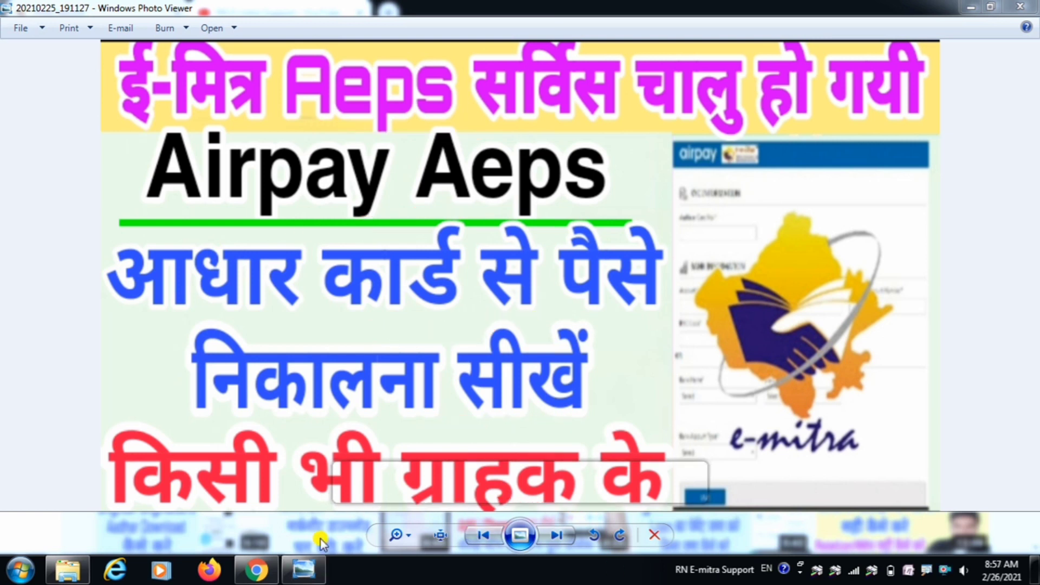
- Switch to Chrome and bring up the e-Mitra portal's Avail Service page
click(256, 572)
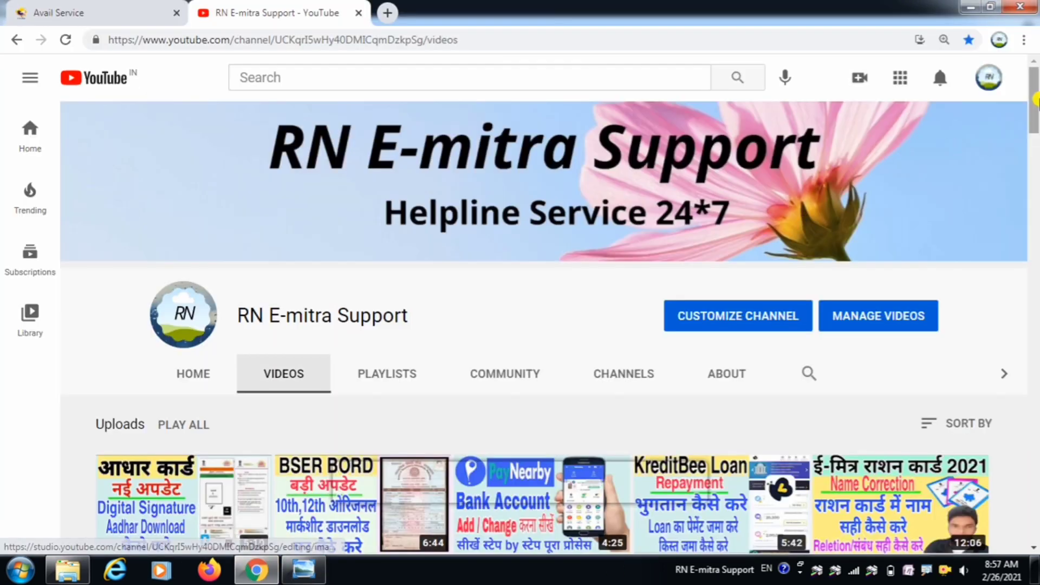
drag(1035, 99, 1035, 70)
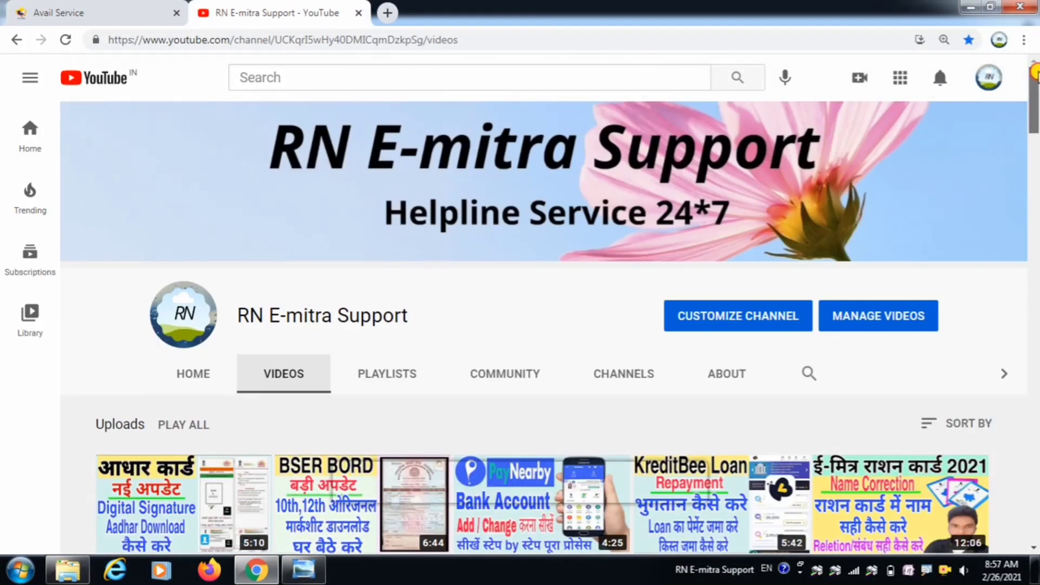
click(98, 12)
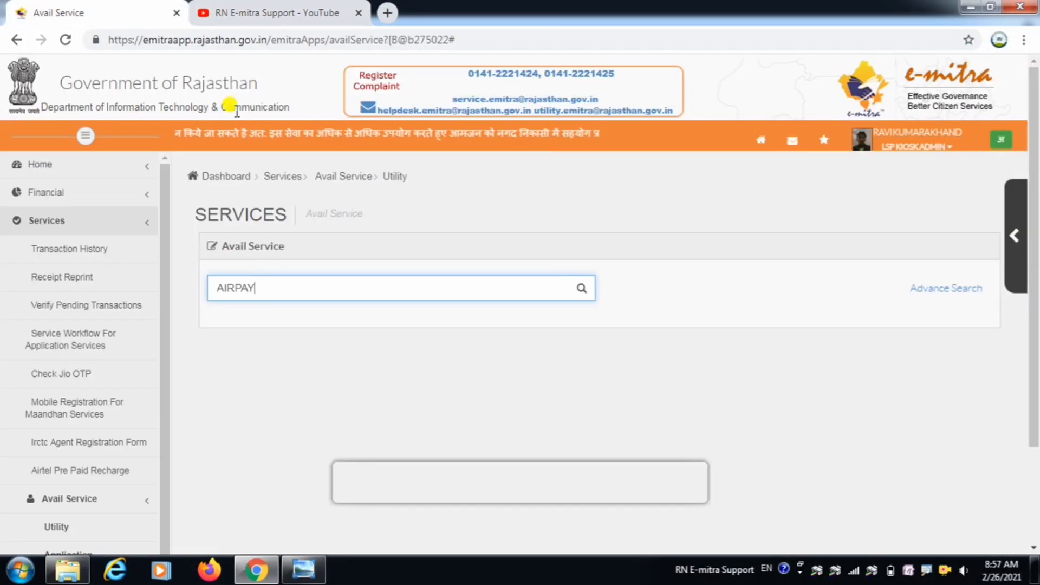
- Search the available services for AIRPAY and select the Airpay AEPS Cash Withdrawal service
click(291, 274)
click(296, 287)
key(BackSpace)
key(BackSpace)
key(BackSpace)
key(BackSpace)
key(BackSpace)
text(AIR)
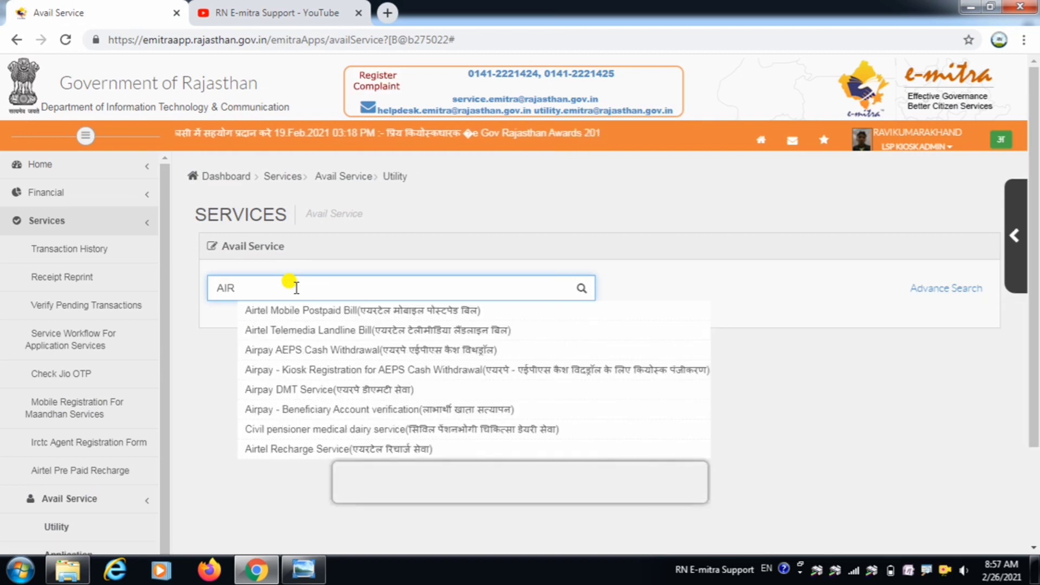
text(PAY)
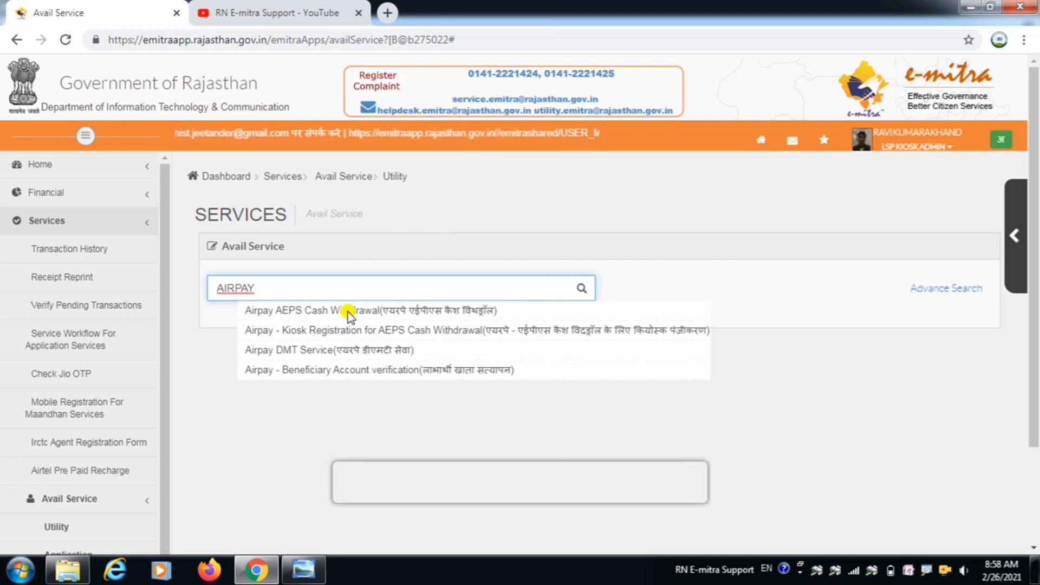
click(365, 313)
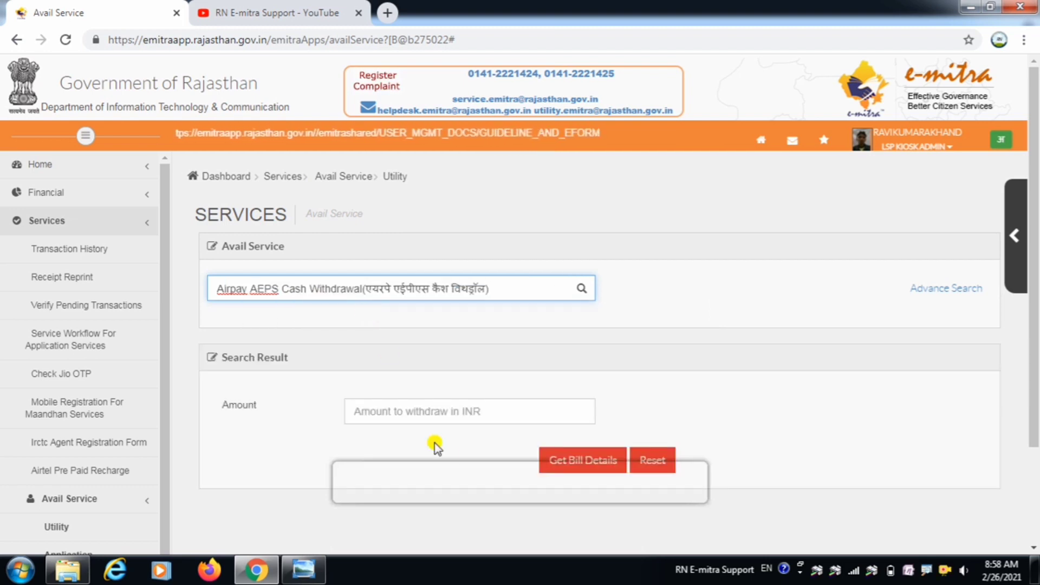
click(1014, 236)
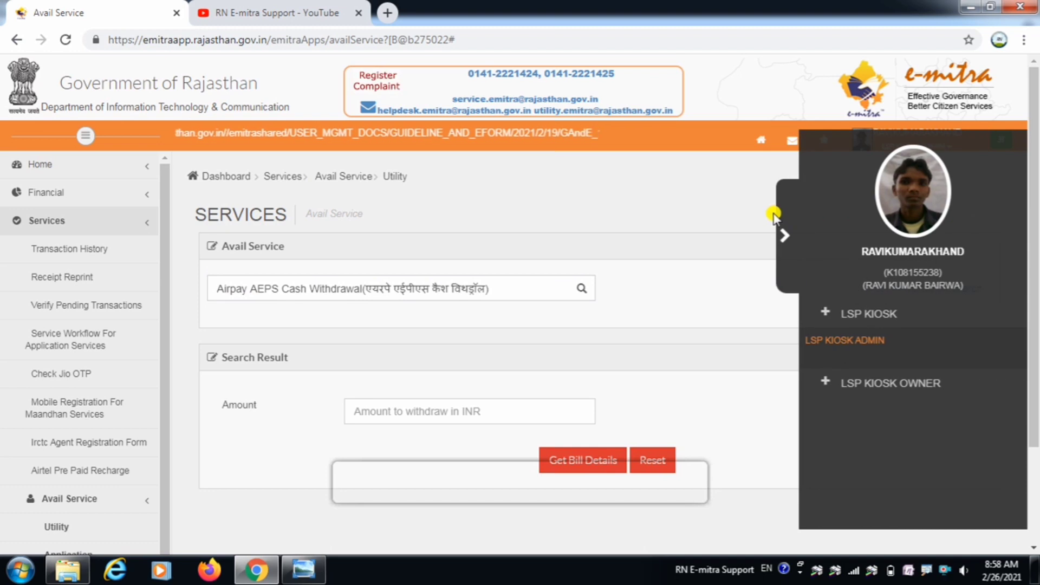
click(784, 242)
- Set the withdrawal amount to 100 INR and fetch the bill details
scroll(1035, 309, down, 2)
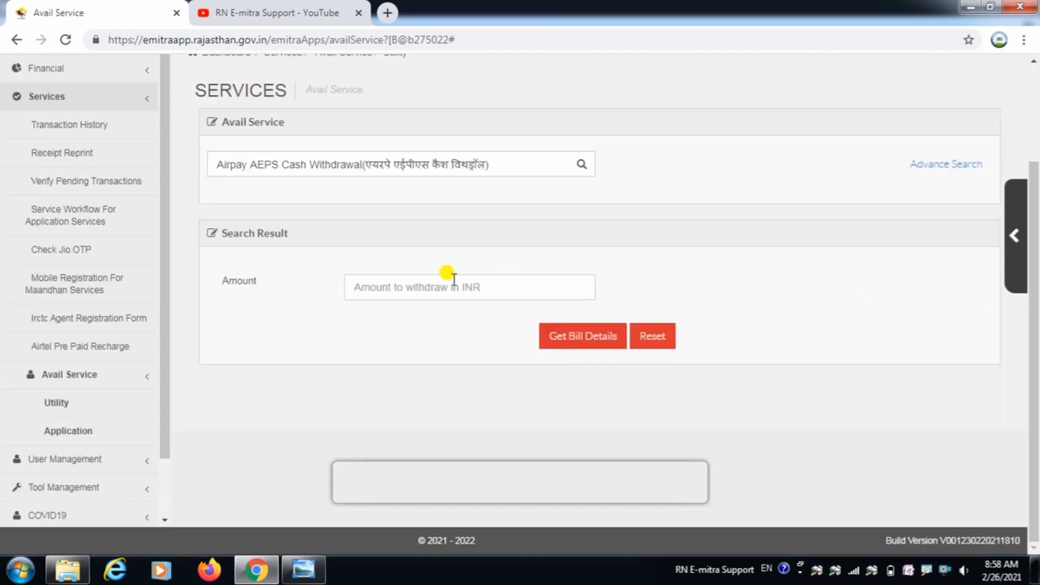
click(398, 286)
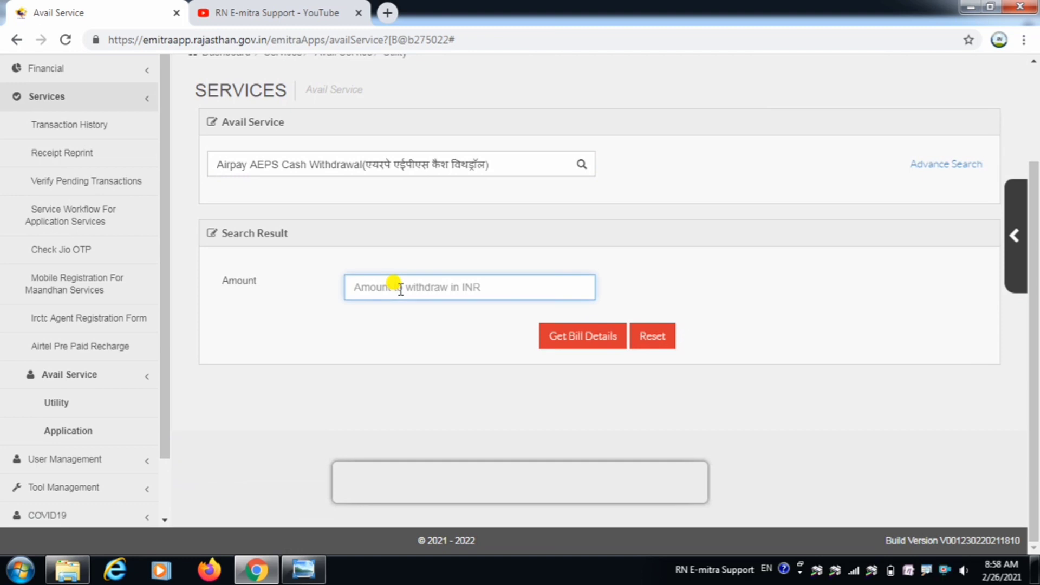
text(100)
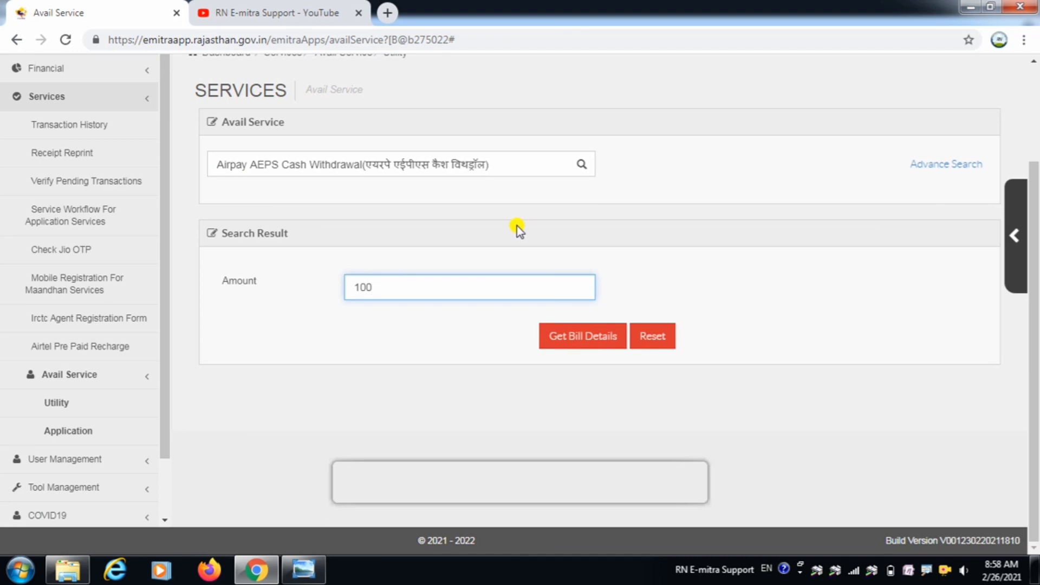
click(570, 340)
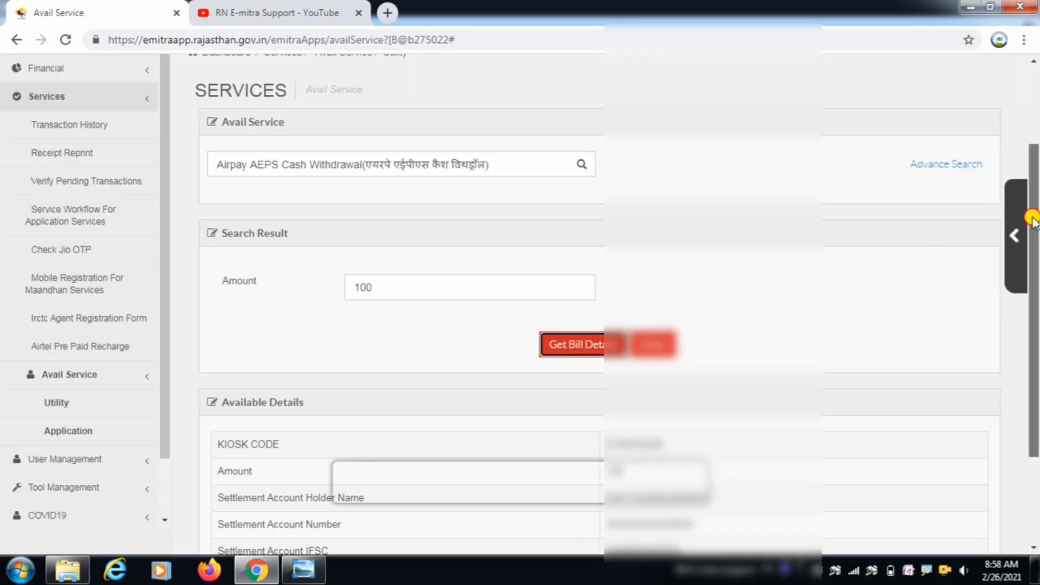
- Review the kiosk code and the settlement account holder name, account number and IFSC in the available details
drag(1035, 225, 1035, 337)
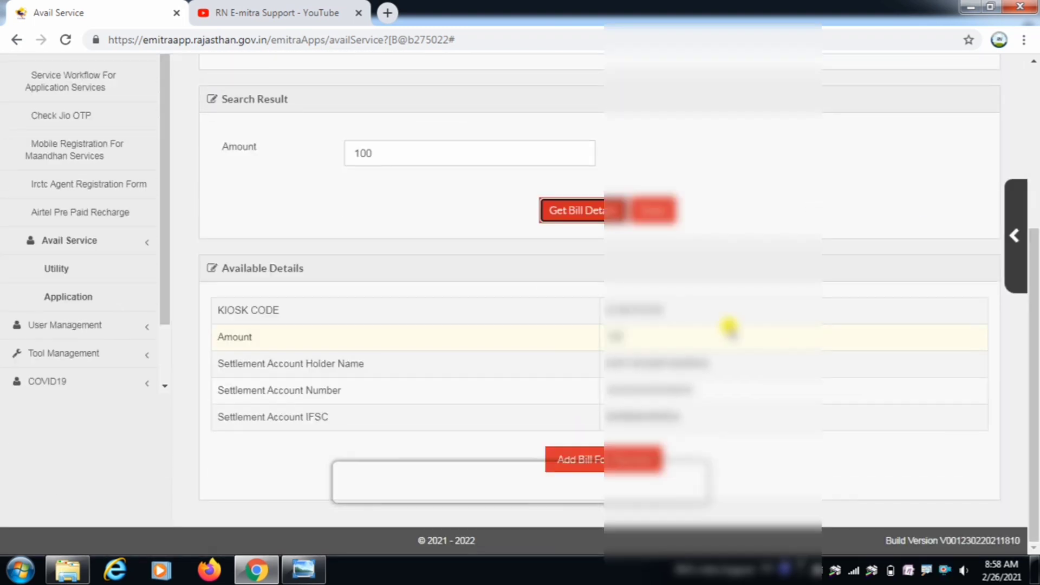
drag(715, 376, 751, 356)
drag(698, 310, 721, 312)
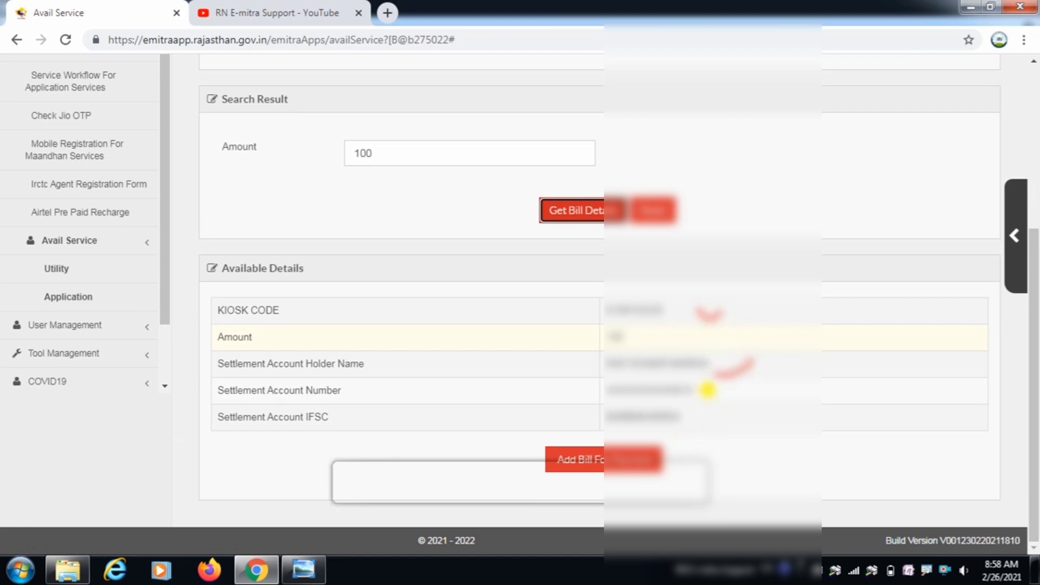
drag(712, 392, 796, 353)
mouse_move(614, 400)
mouse_down()
mouse_move(722, 385)
mouse_move(601, 377)
mouse_move(587, 399)
mouse_move(669, 401)
mouse_move(595, 409)
mouse_move(658, 441)
mouse_move(643, 400)
mouse_up()
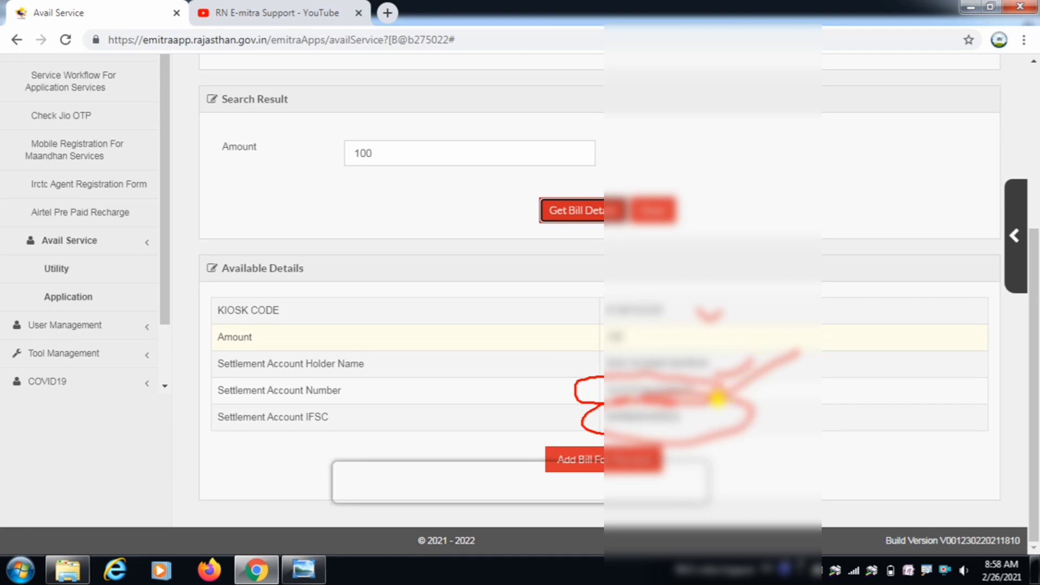
key(Escape)
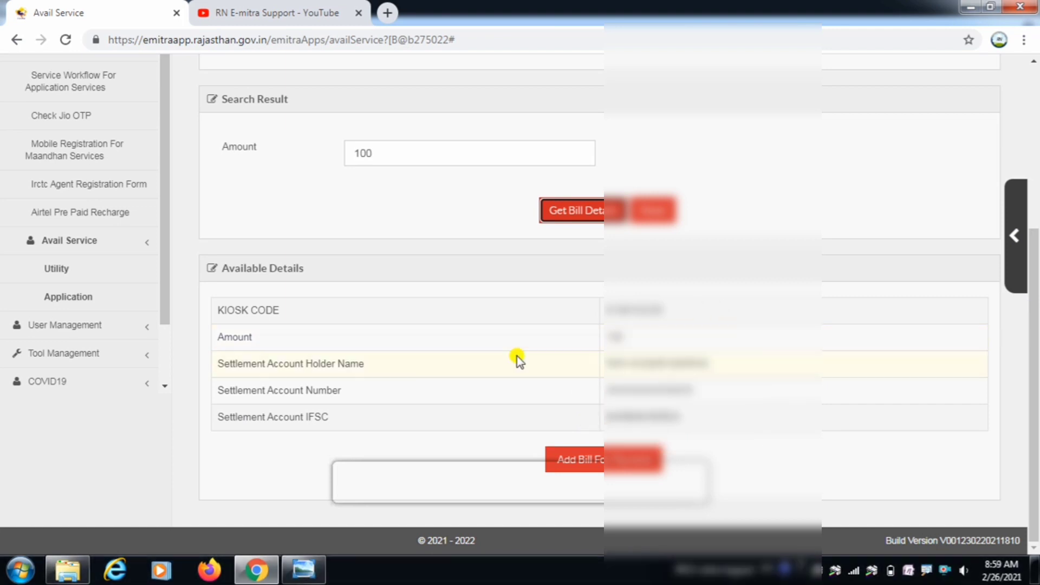
- Add the cash withdrawal bill for payment and continue to the payment page, leaving the mobile number and email empty
click(574, 459)
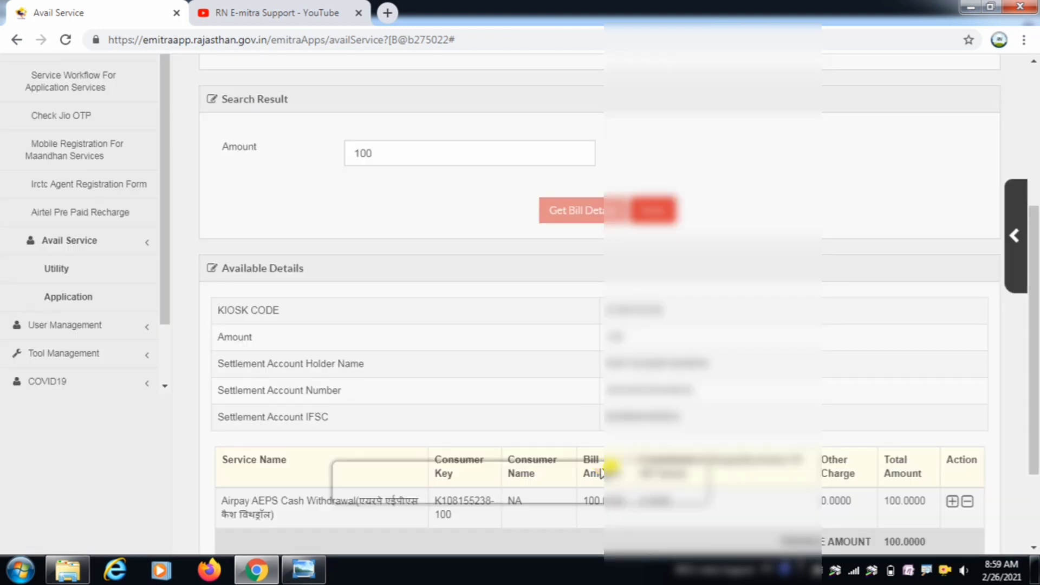
drag(1033, 262, 1029, 373)
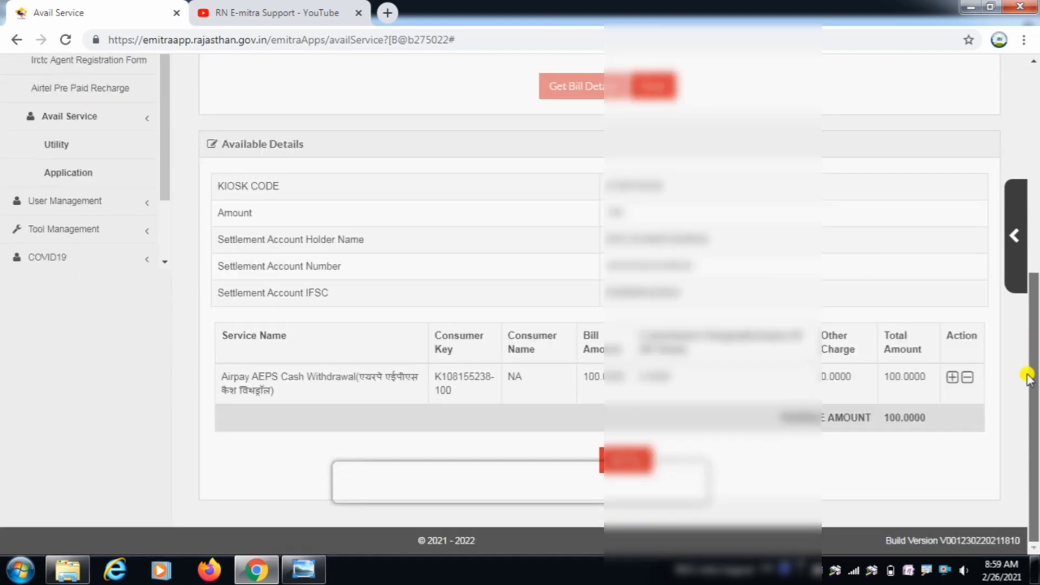
click(639, 458)
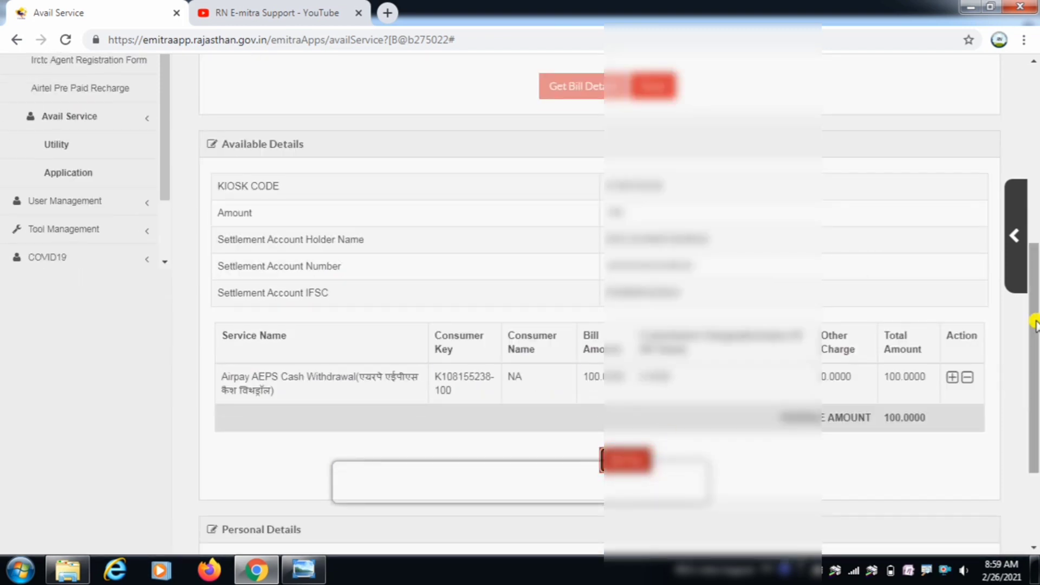
drag(1028, 352, 1028, 420)
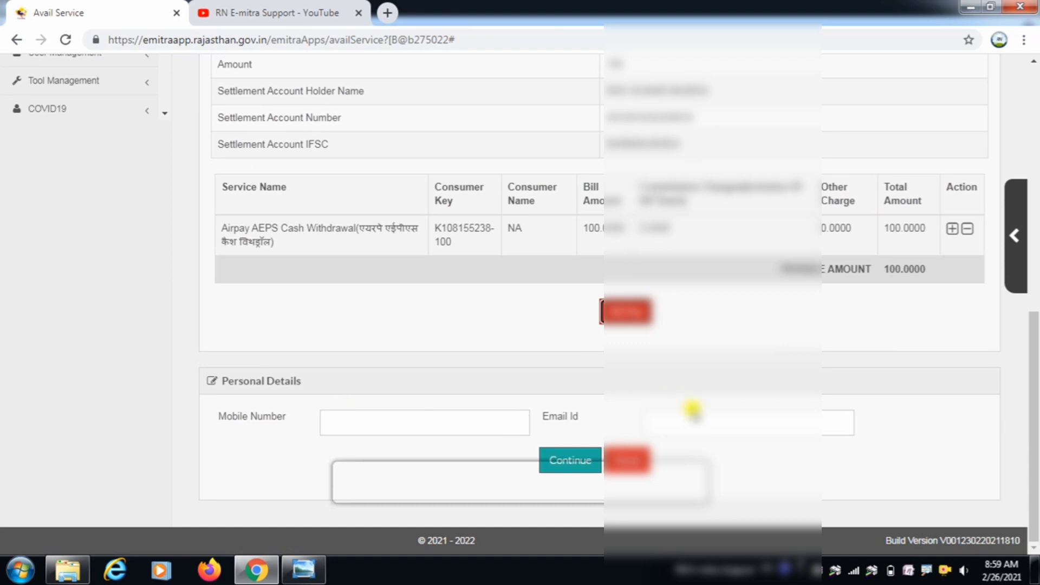
click(564, 461)
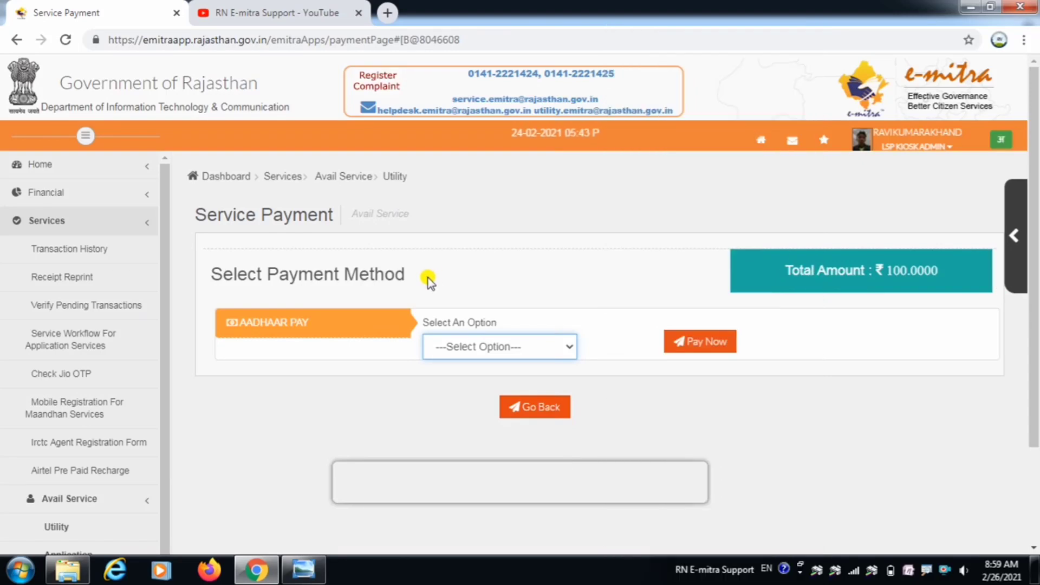
- Choose AEPS POWERED BY AIRPAY as the Aadhaar Pay option and proceed with the payment
click(507, 349)
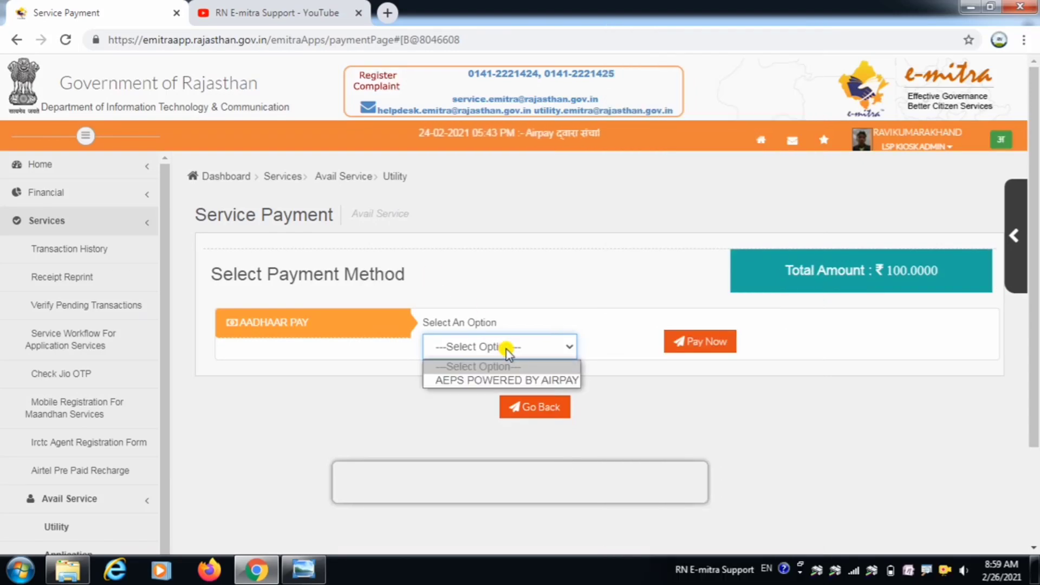
click(512, 379)
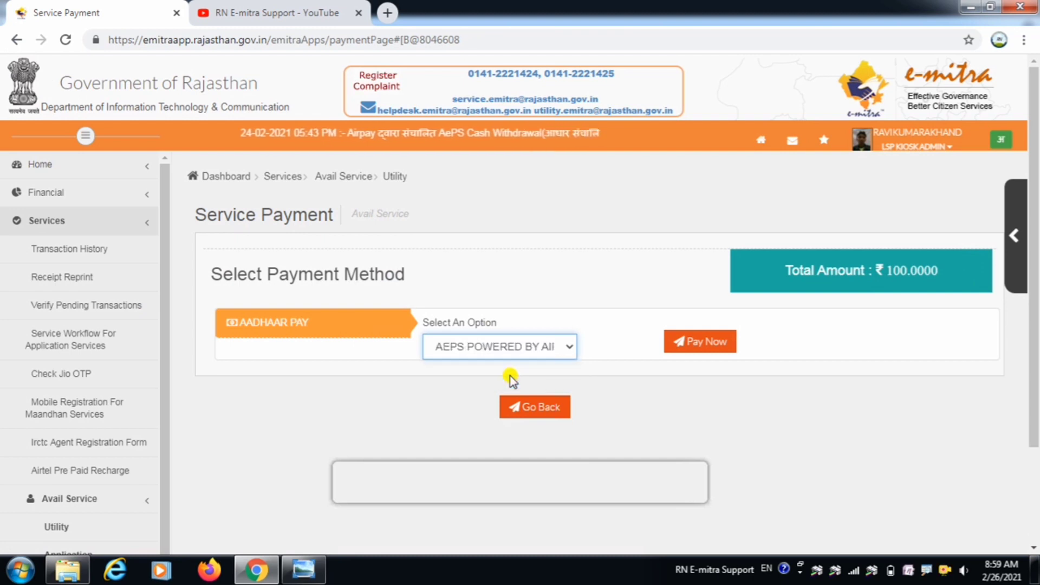
click(704, 344)
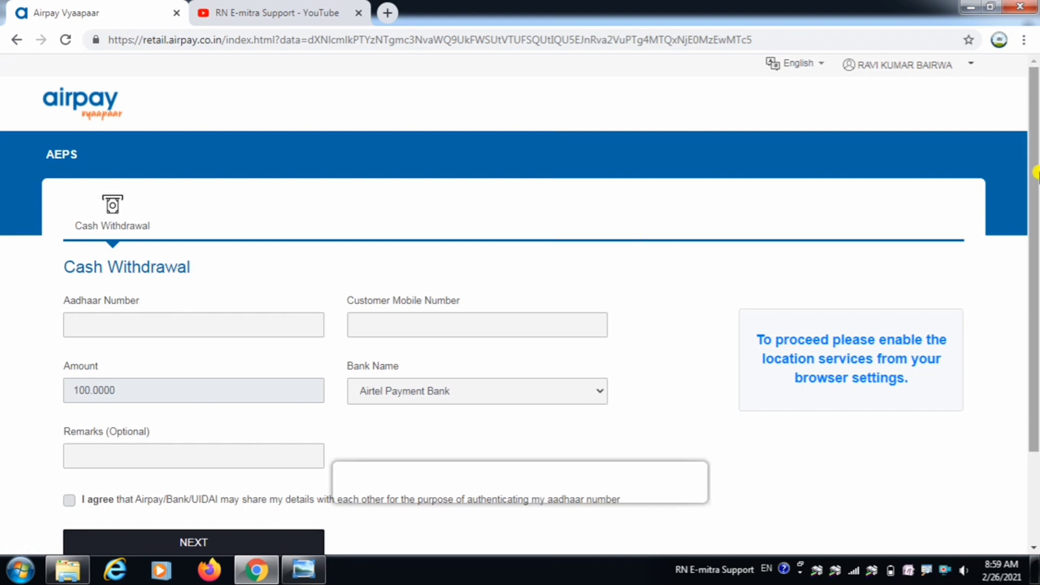
- Examine the Aadhaar Number, Customer Mobile Number and Amount fields of the Cash Withdrawal form
scroll(1035, 212, down, 1)
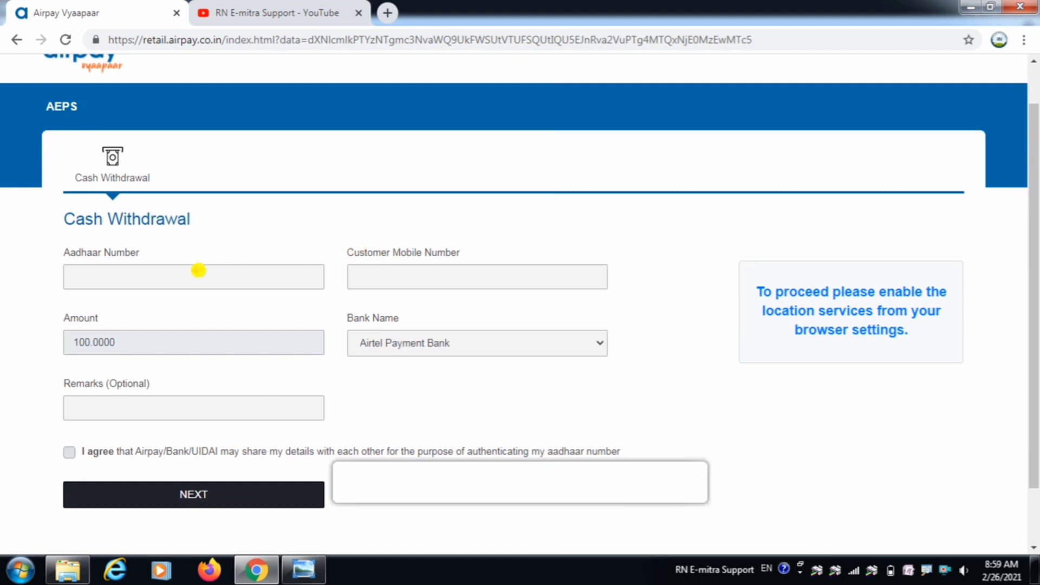
drag(176, 275, 238, 250)
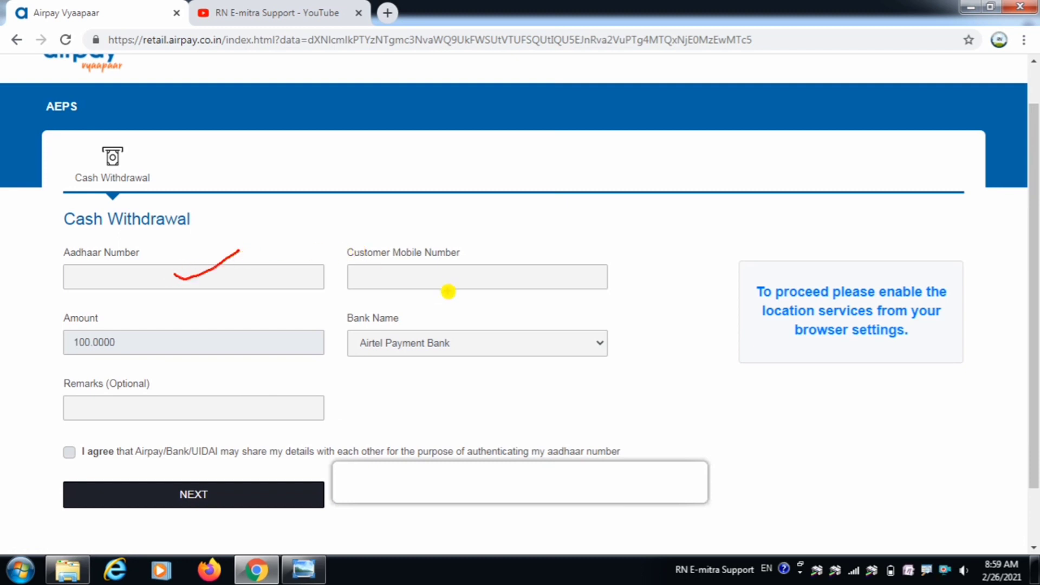
mouse_move(390, 274)
mouse_down()
mouse_move(415, 277)
mouse_move(443, 256)
mouse_up()
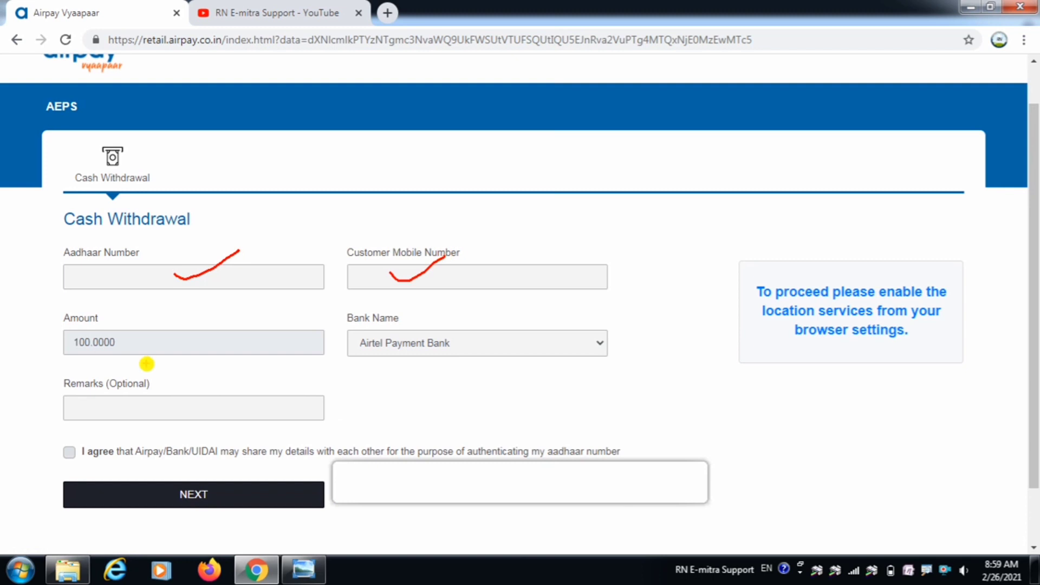
click(136, 340)
mouse_move(61, 324)
mouse_down()
mouse_move(148, 332)
mouse_move(76, 328)
mouse_up()
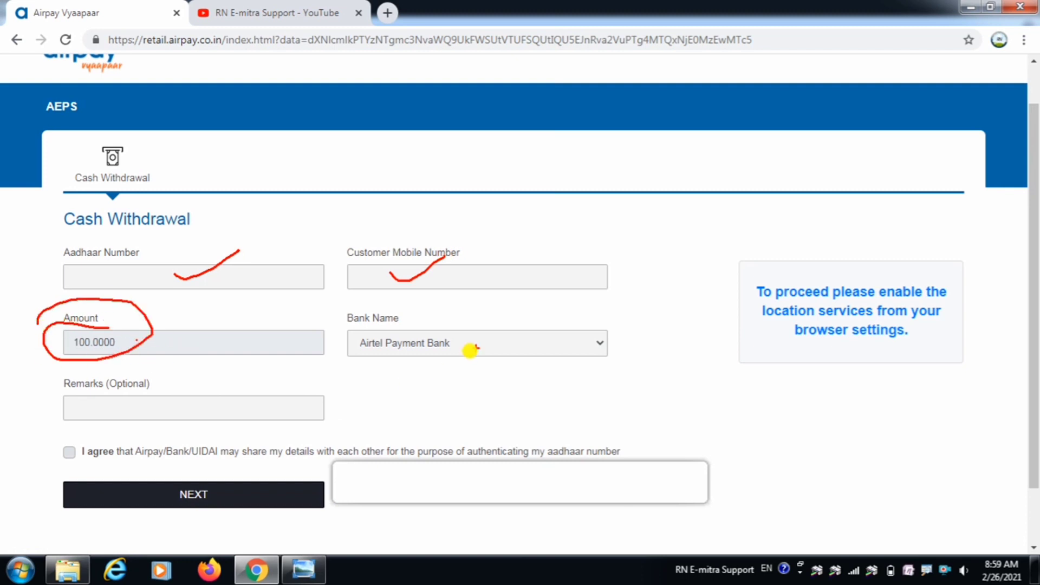
key(Escape)
- View the available banks for the withdrawal without changing the selection, and activate the optional Remarks field
click(452, 346)
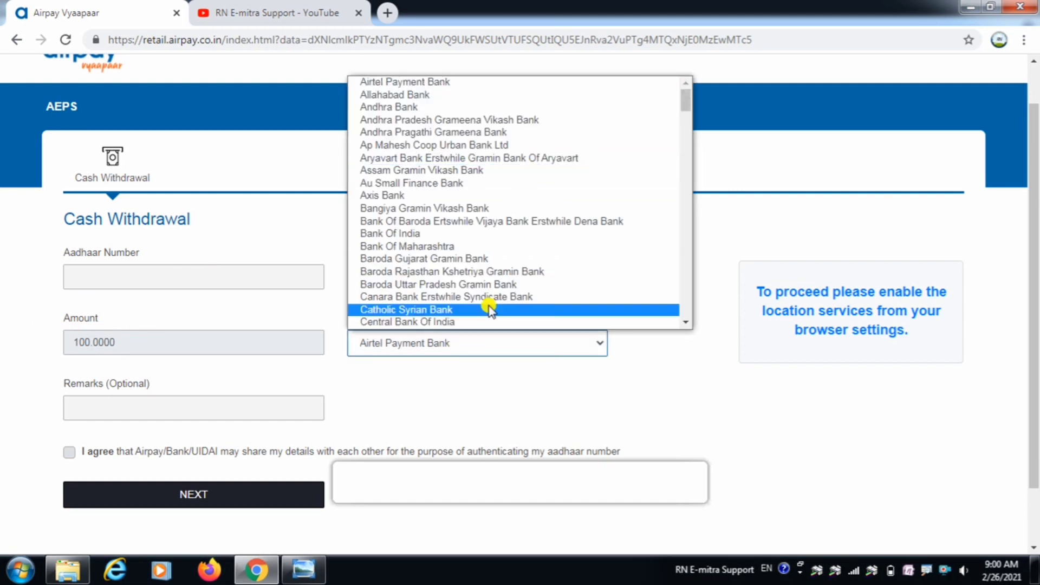
click(444, 366)
click(194, 401)
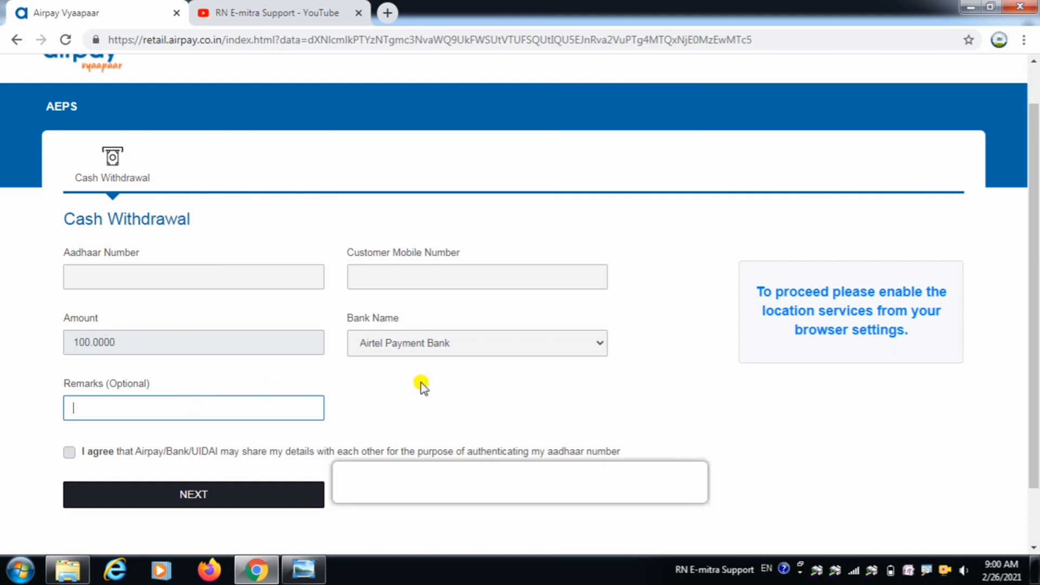
- Enter the customer's Aadhaar number and mobile number in the Cash Withdrawal form
click(227, 269)
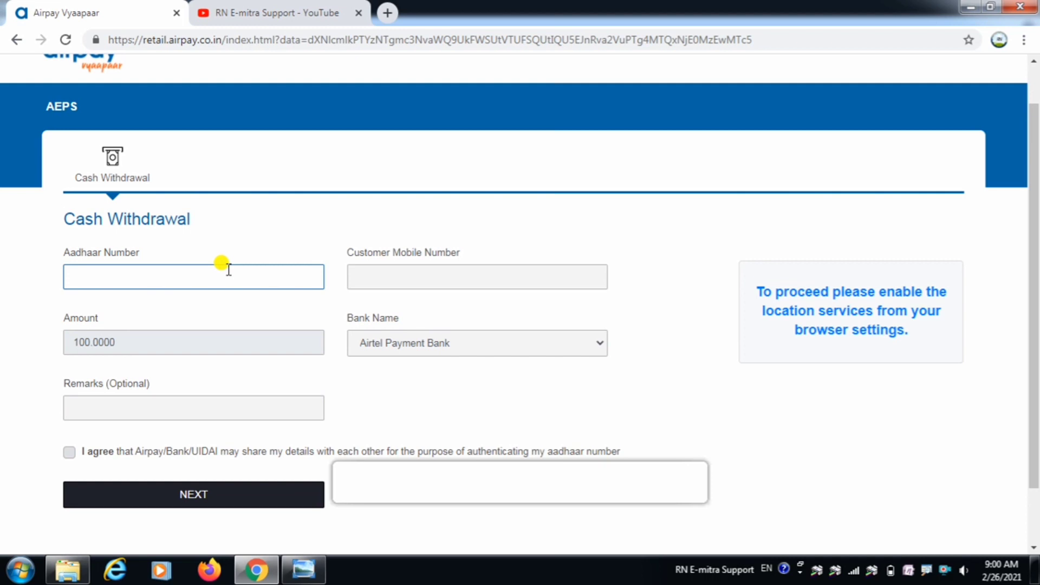
text(712)
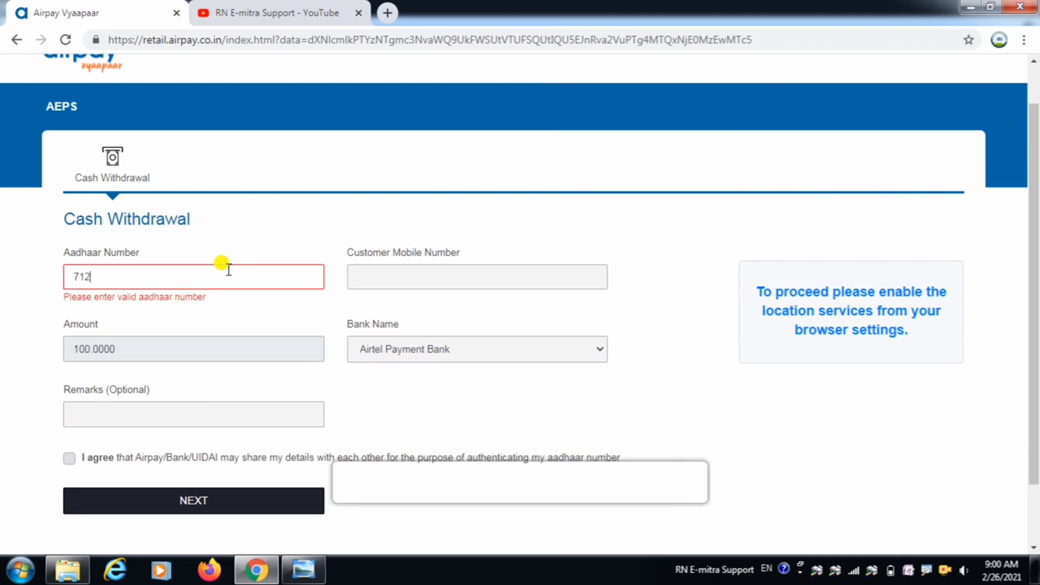
key(BackSpace)
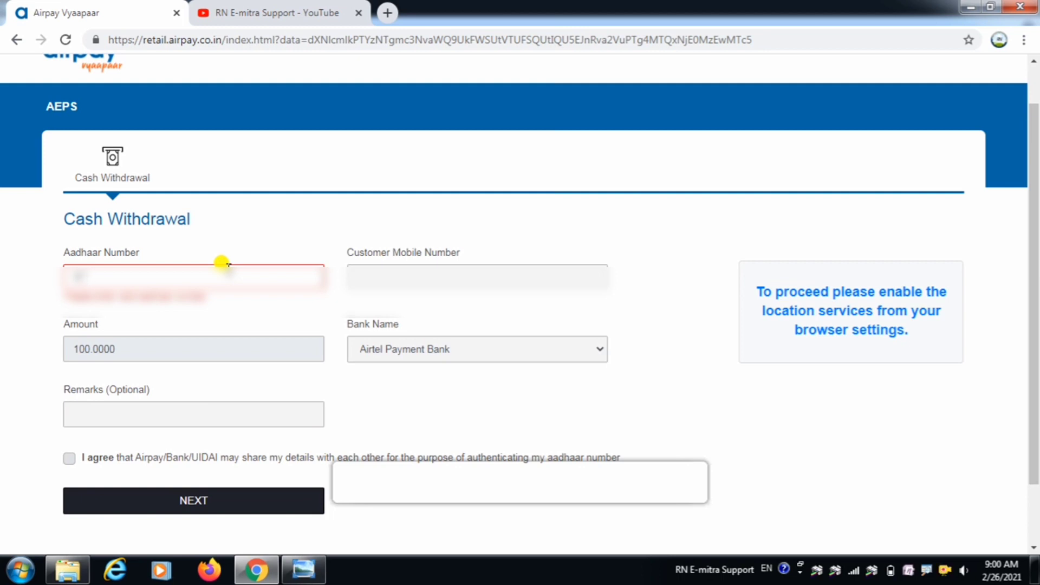
text(12345678)
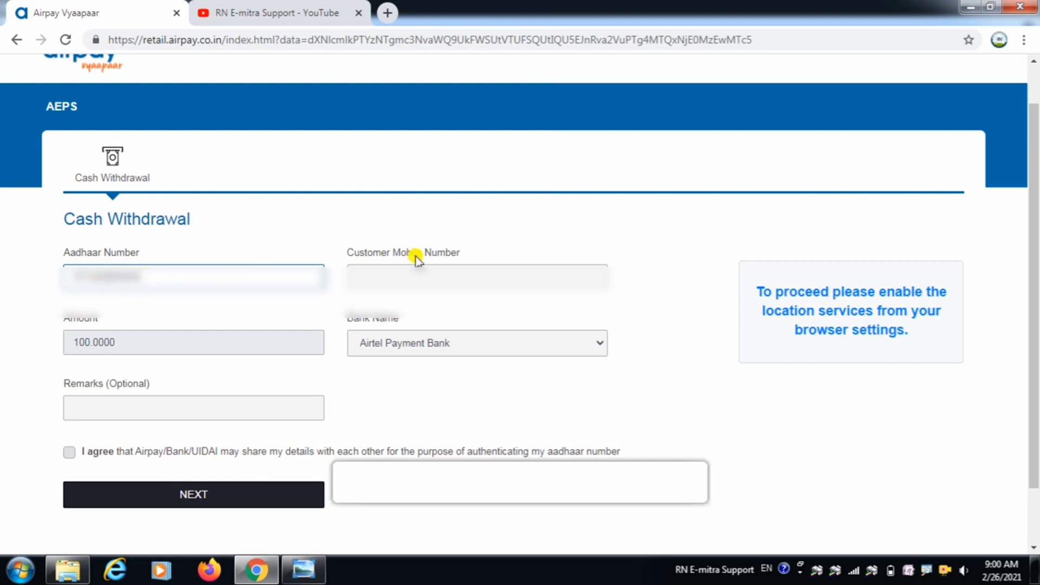
click(394, 268)
text(987654321)
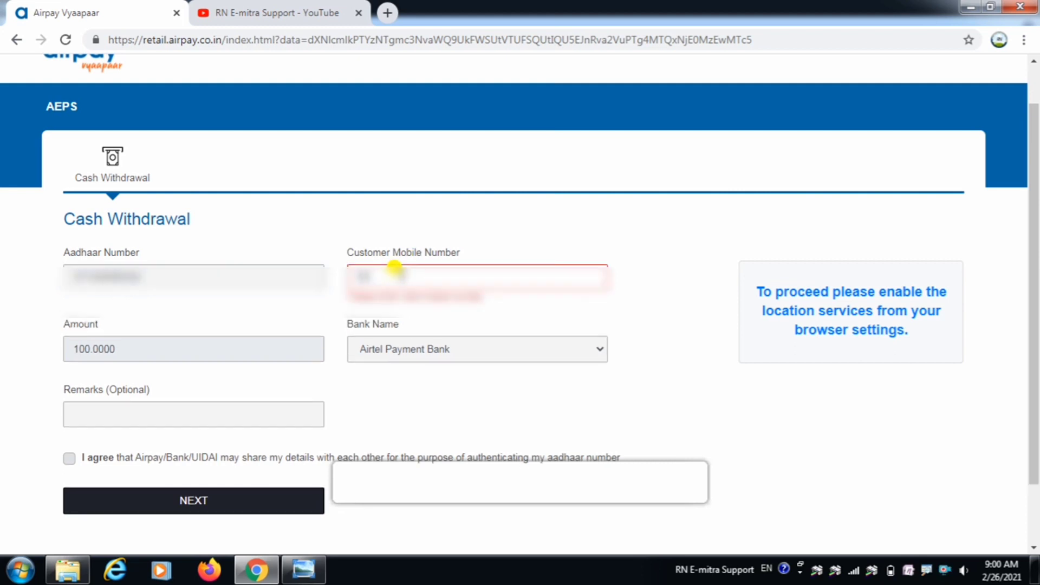
text(0)
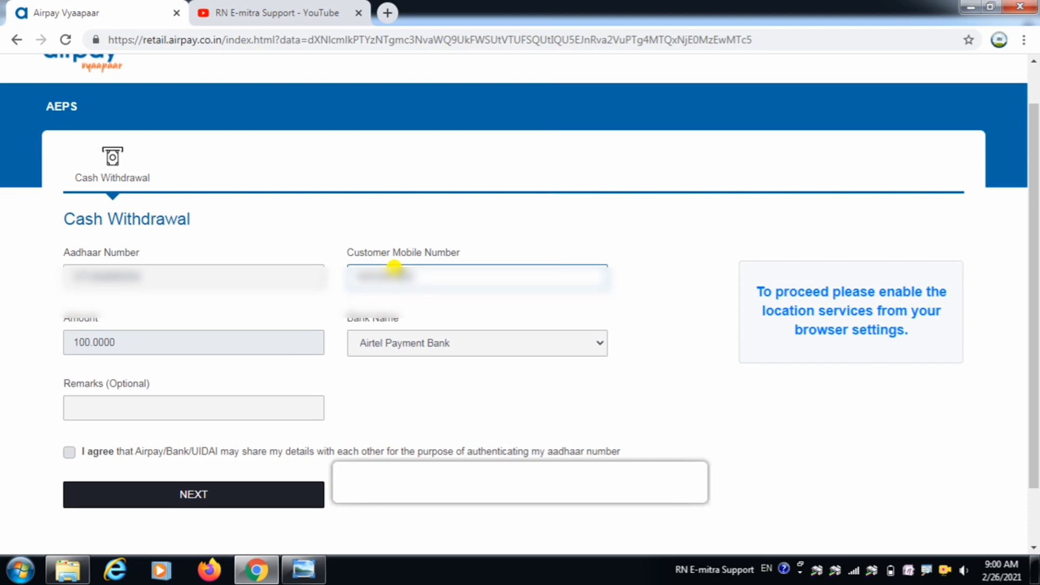
- Choose Baroda Rajasthan Kshetriya Gramin Bank as the customer's bank and enter YES as the remark
click(410, 343)
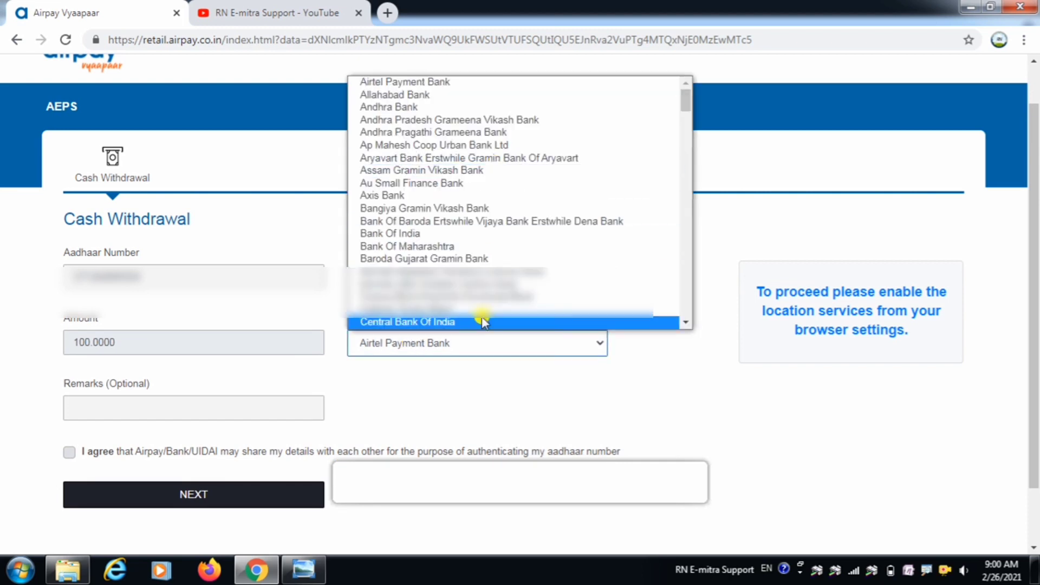
click(497, 271)
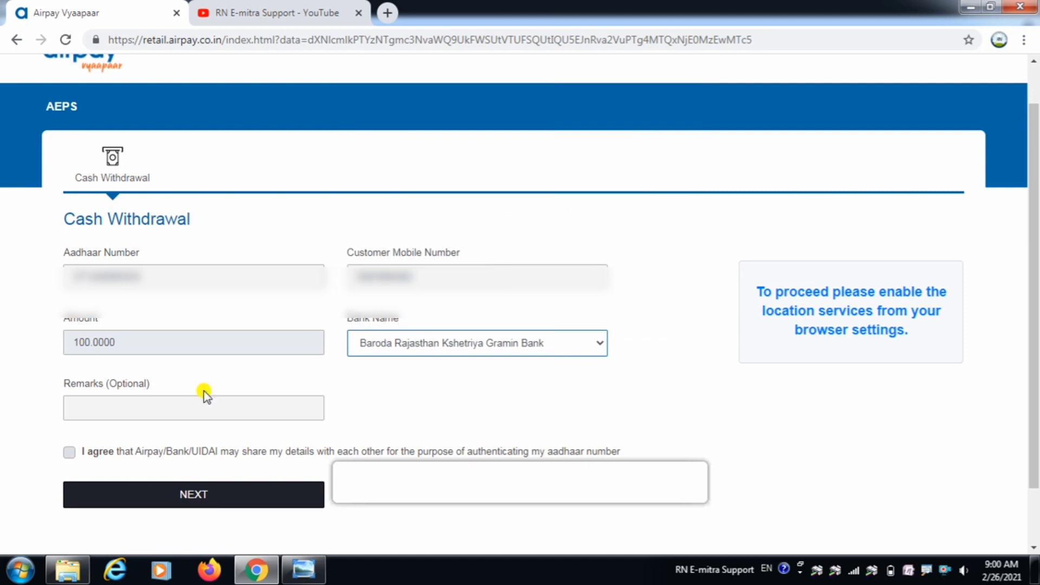
click(193, 406)
text(YES)
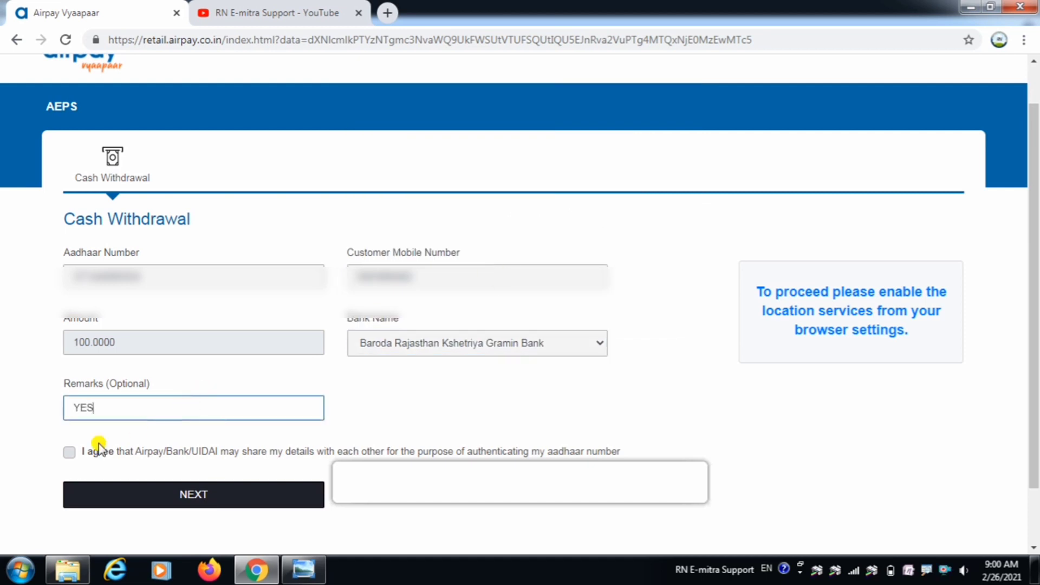
- Agree to share the details for Aadhaar authentication, submit the withdrawal and allow the site to access the location
click(69, 453)
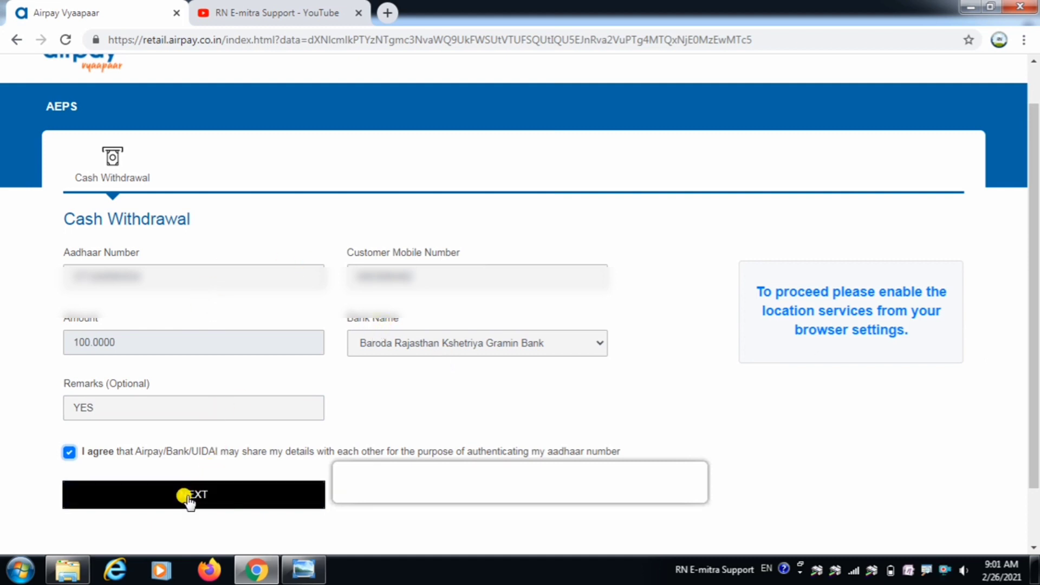
click(240, 494)
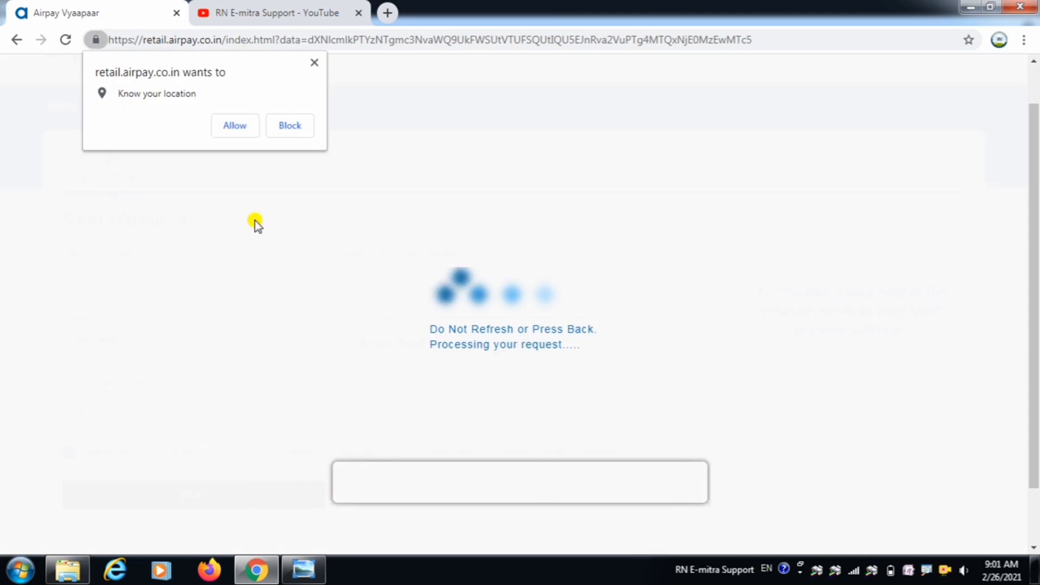
click(235, 128)
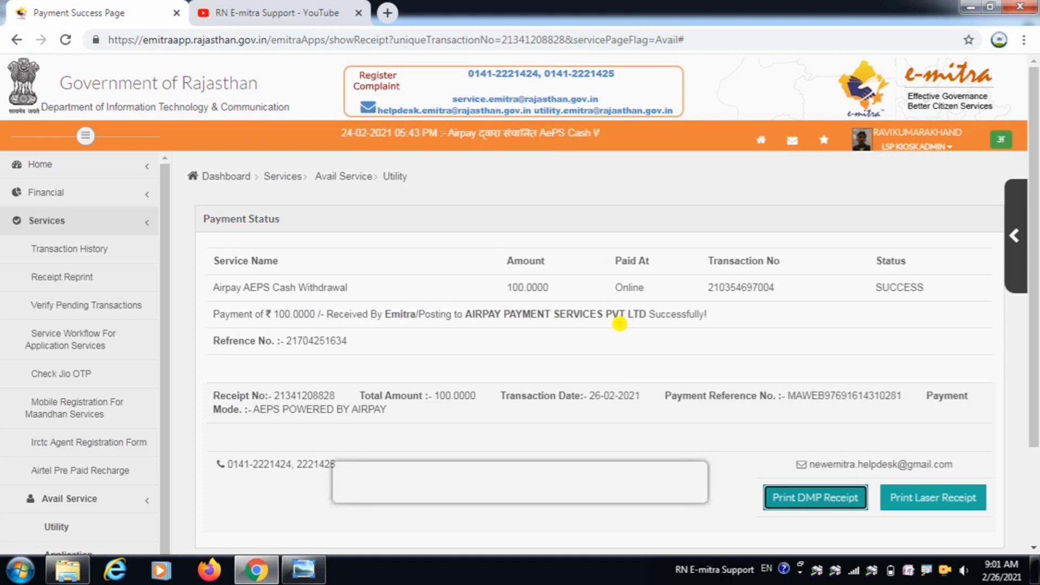
drag(469, 323, 685, 331)
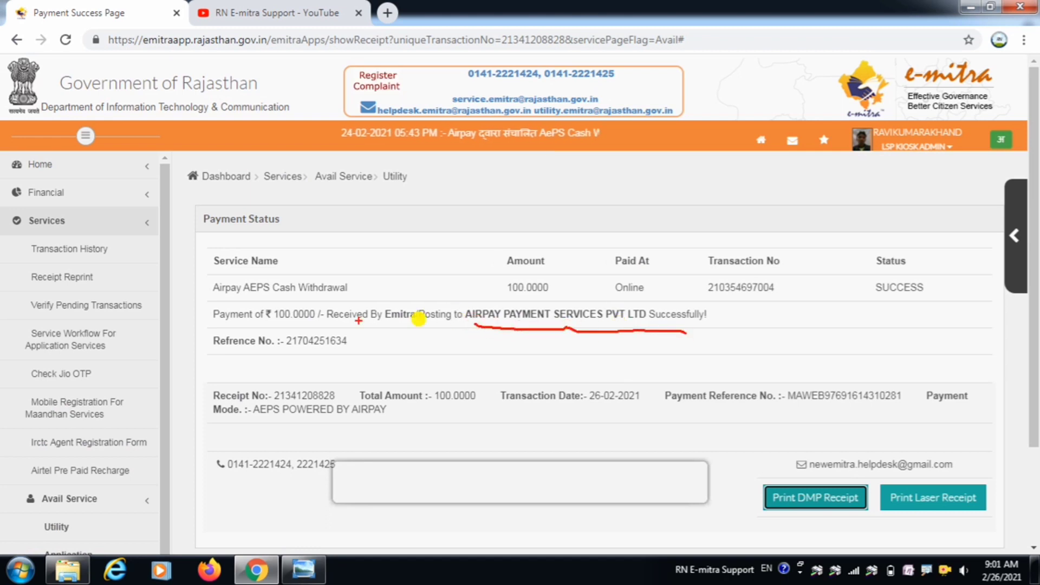
drag(271, 325, 430, 320)
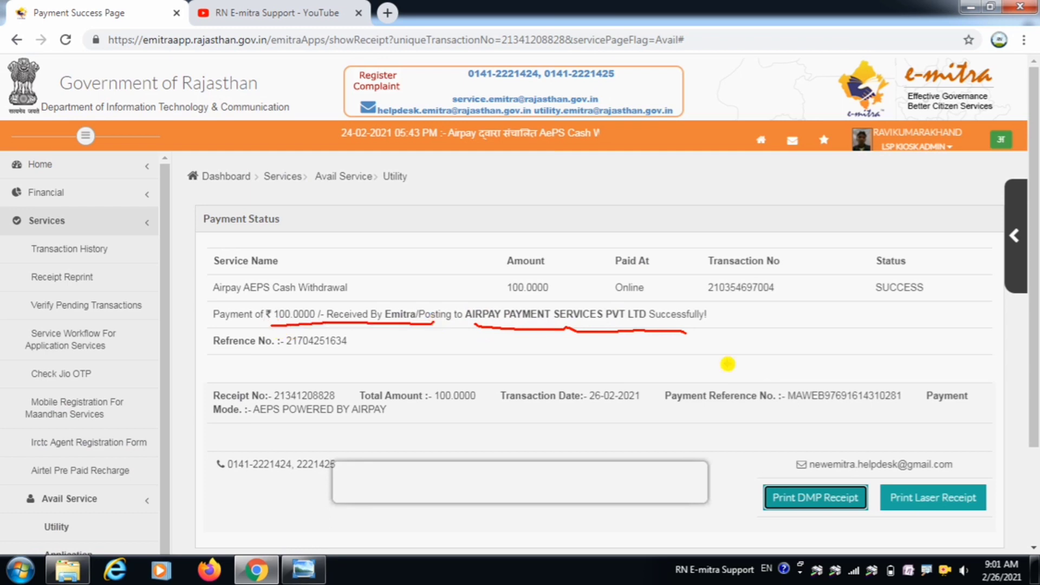
key(Escape)
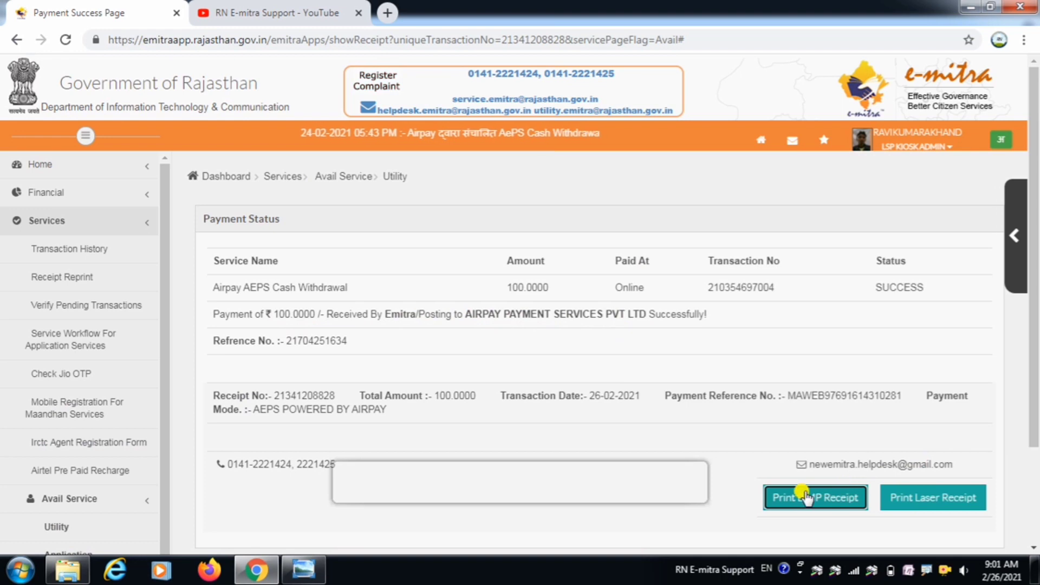
- Open the laser print receipt for the Airpay AEPS cash withdrawal
click(922, 493)
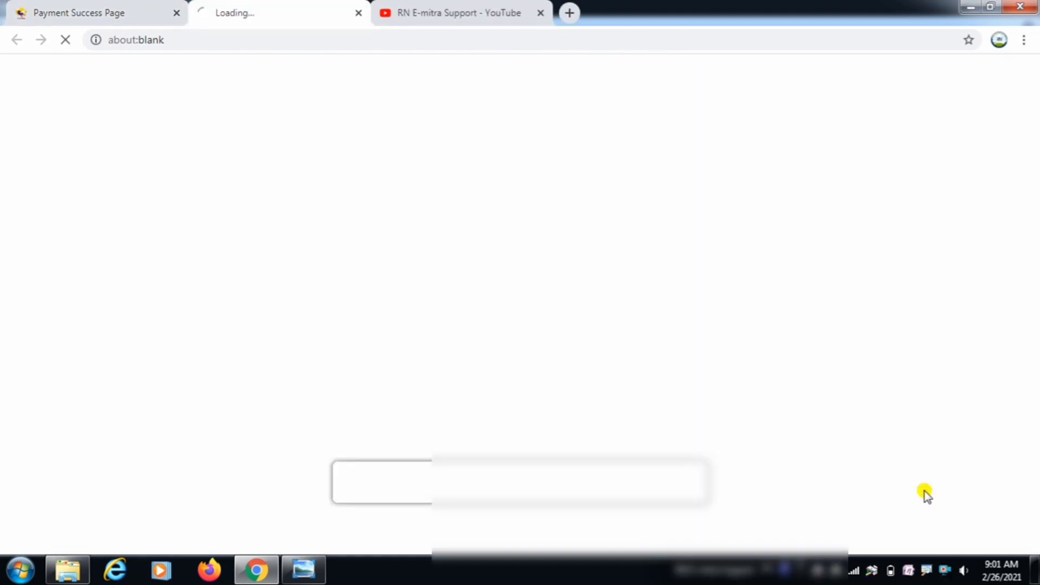